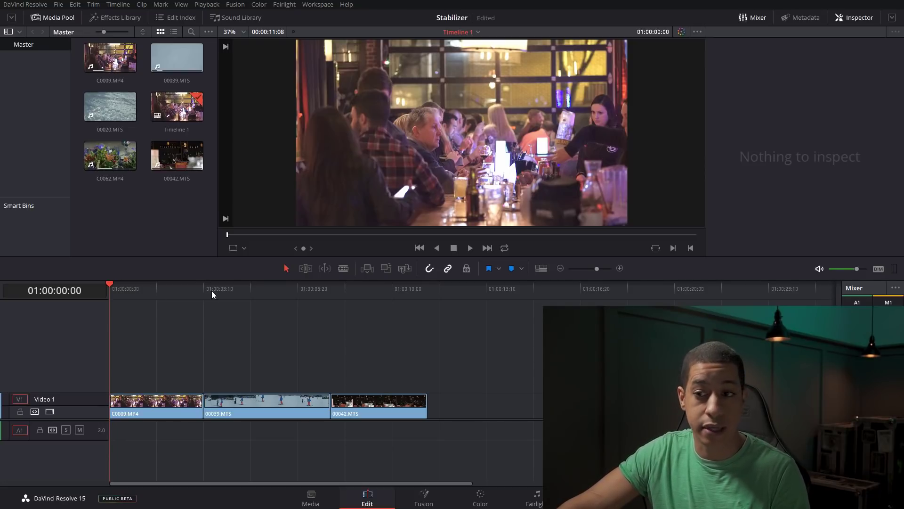
# - Preview the timeline by scrubbing and playing it, then return to the first frame
pyautogui.moveTo(132, 290); pyautogui.dragTo(100, 303)
pyautogui.press('space')
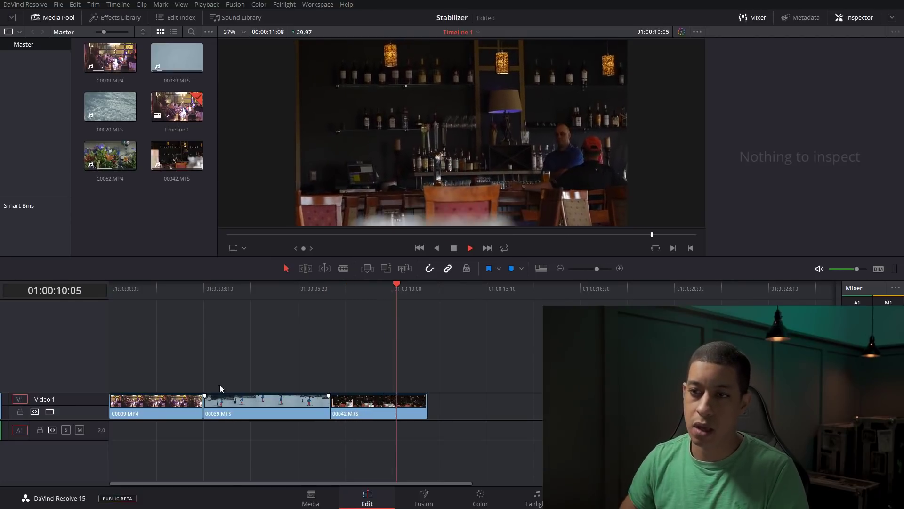
pyautogui.click(143, 288)
pyautogui.moveTo(133, 289); pyautogui.dragTo(100, 287)
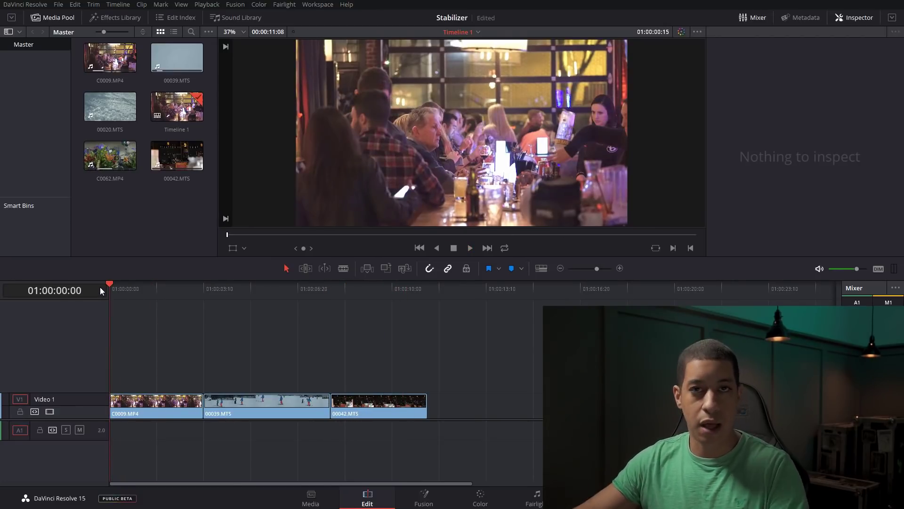
# - On the Color page, try a circle window over the people, remove it, and show the Tracker
pyautogui.click(480, 497)
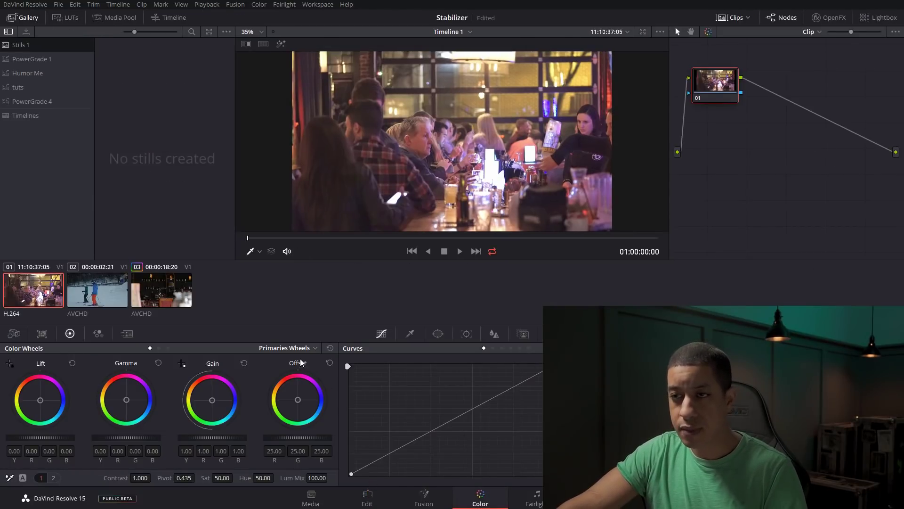
pyautogui.click(438, 334)
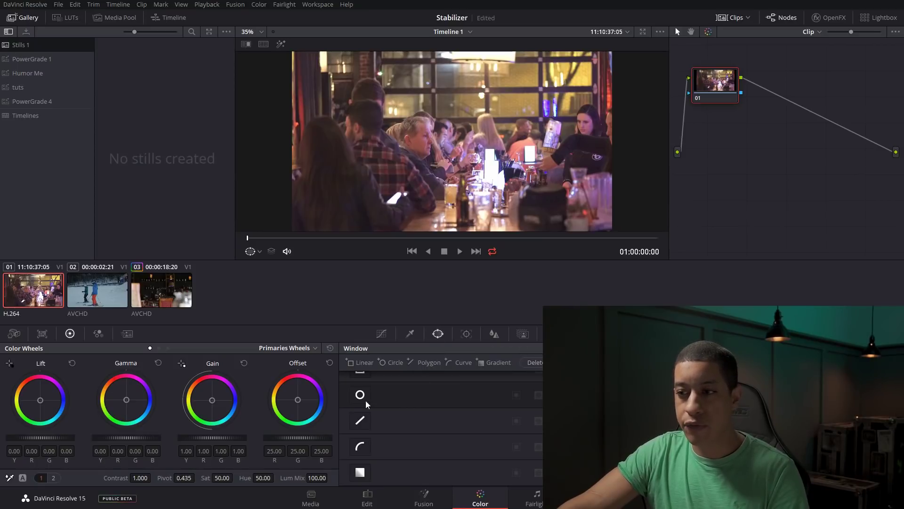
pyautogui.click(359, 395)
pyautogui.moveTo(455, 144); pyautogui.dragTo(430, 147)
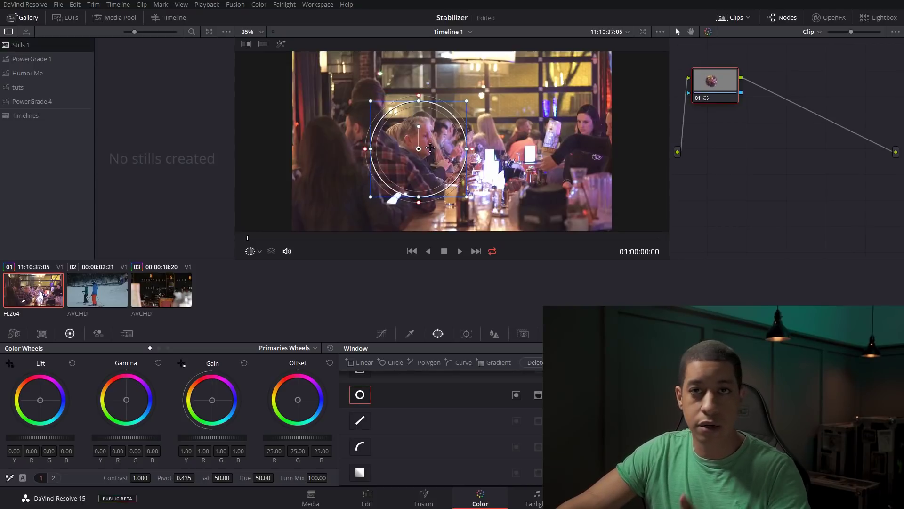
pyautogui.click(360, 395)
pyautogui.click(466, 333)
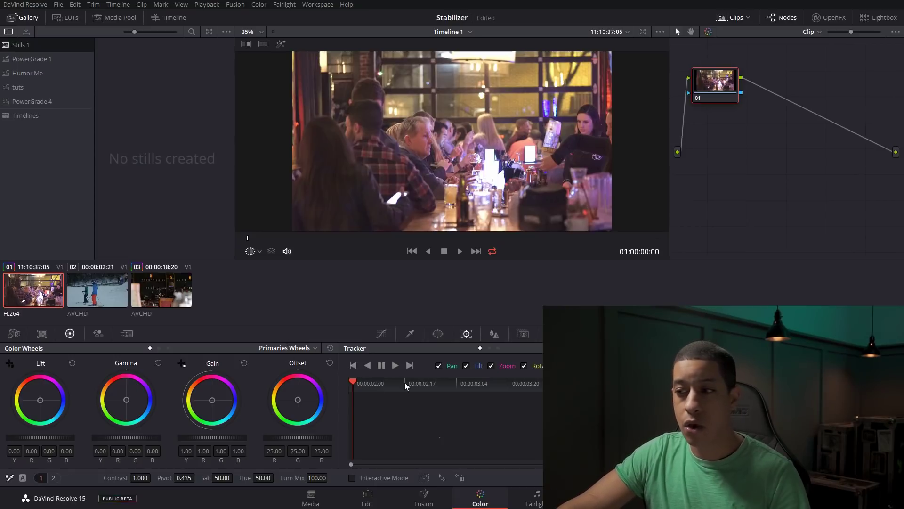
# - Switch the Tracker to Stabilizer mode and stabilize the bar clip
pyautogui.click(621, 348)
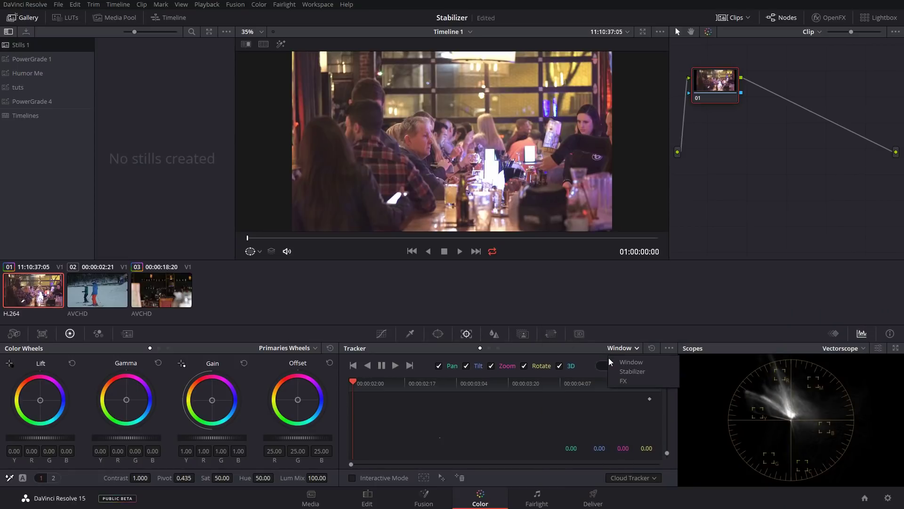
pyautogui.click(630, 362)
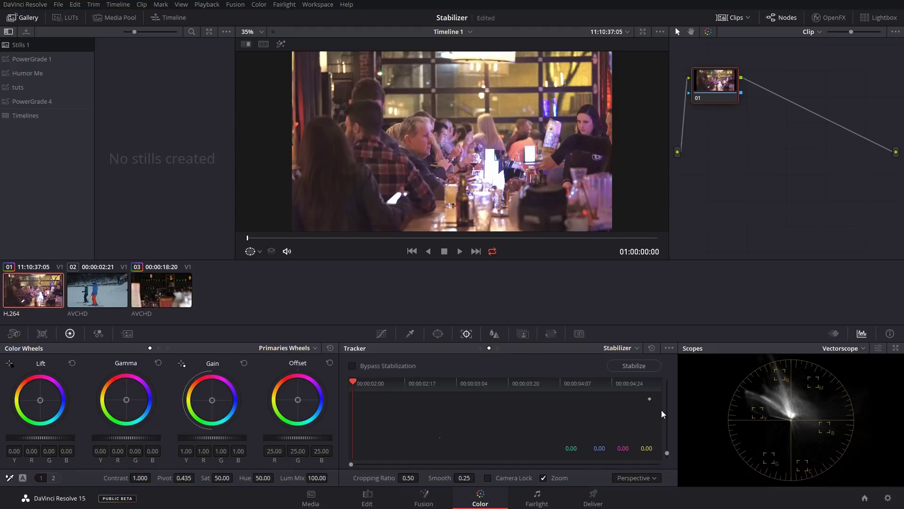
pyautogui.click(621, 365)
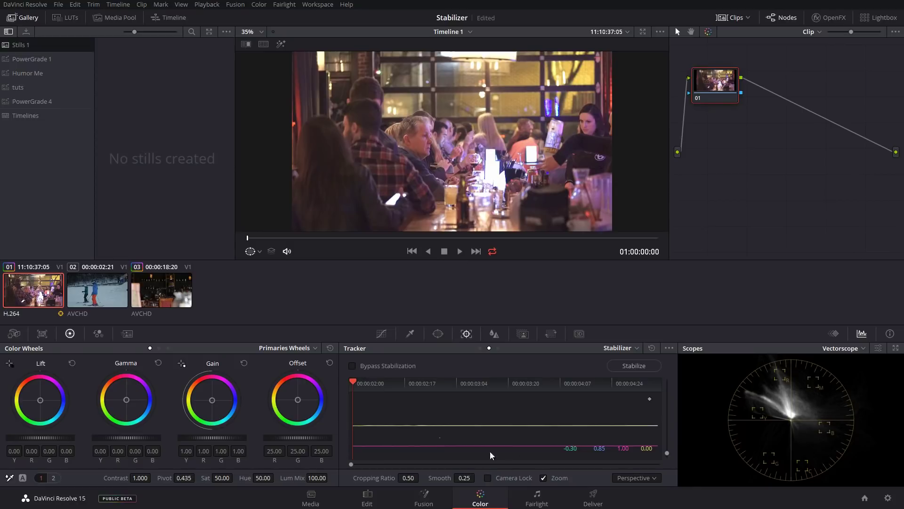
# - Play the stabilized bar clip, toggling Bypass Stabilization to compare with the original
pyautogui.click(460, 251)
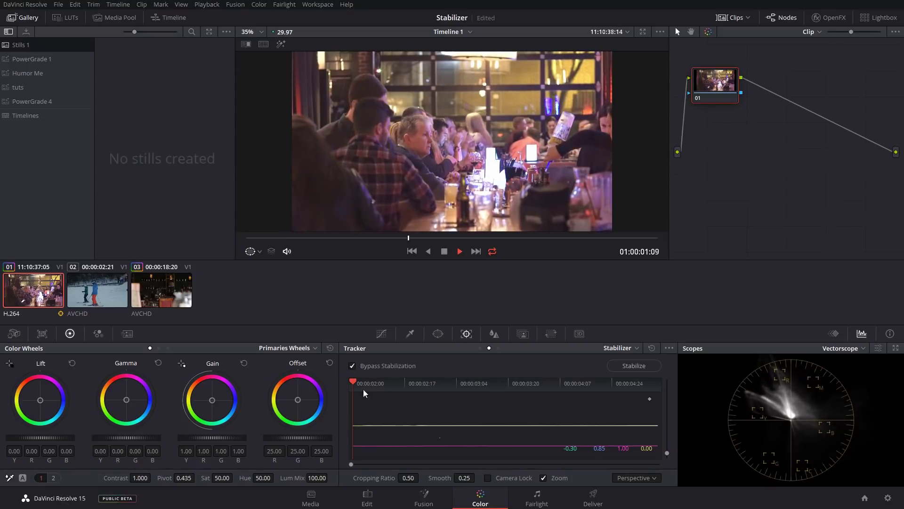
pyautogui.click(352, 366)
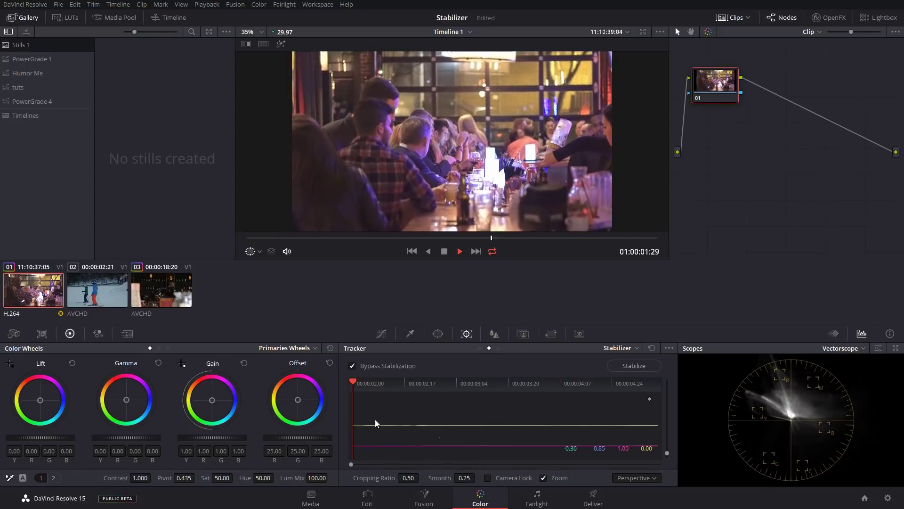
pyautogui.click(353, 366)
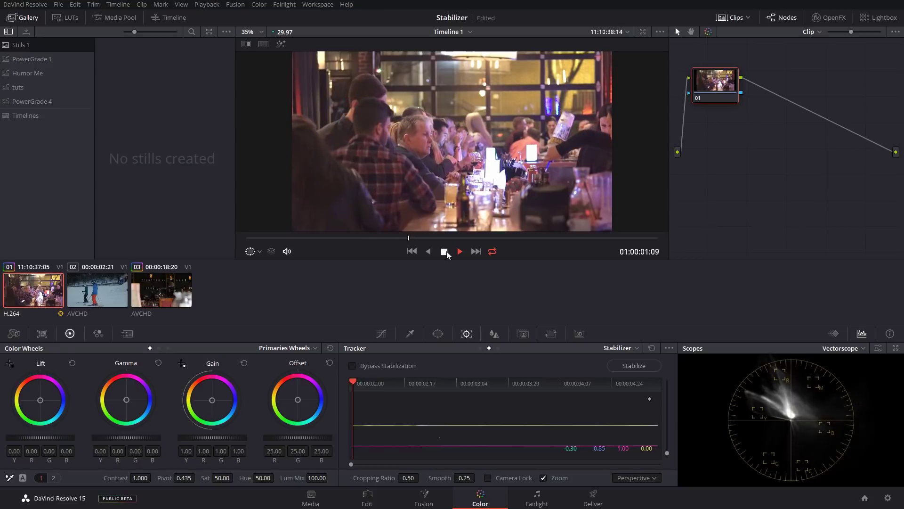
pyautogui.press('space')
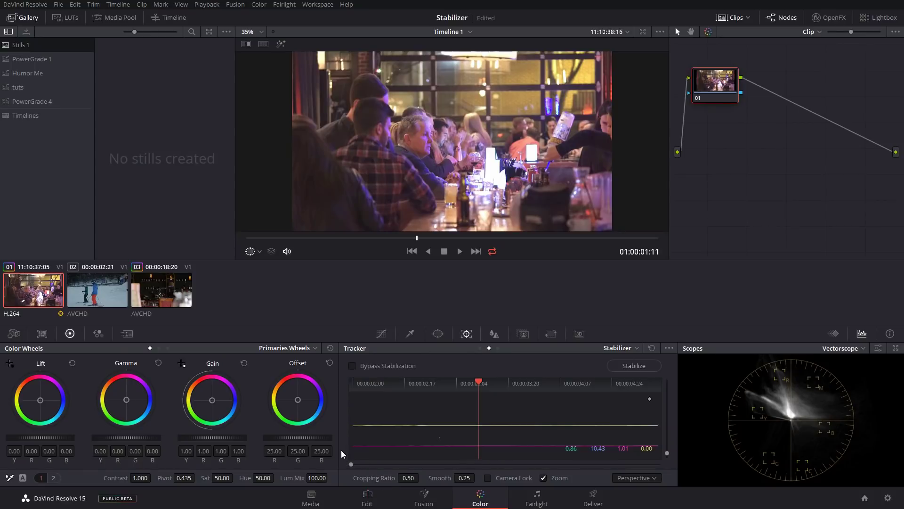
pyautogui.click(353, 366)
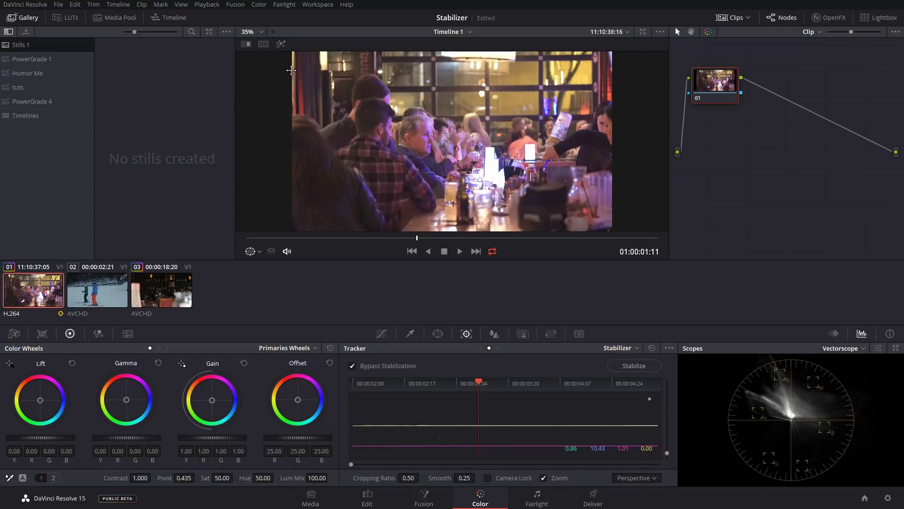
pyautogui.click(460, 252)
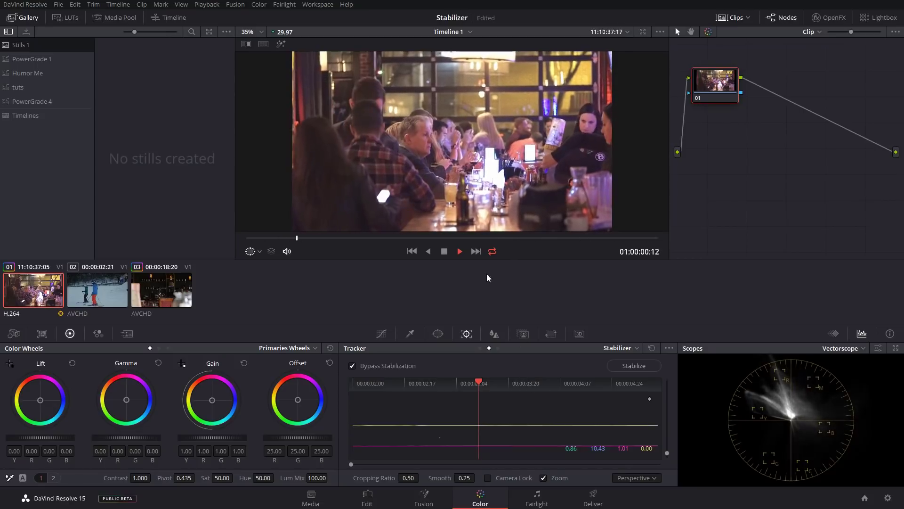
pyautogui.press('space')
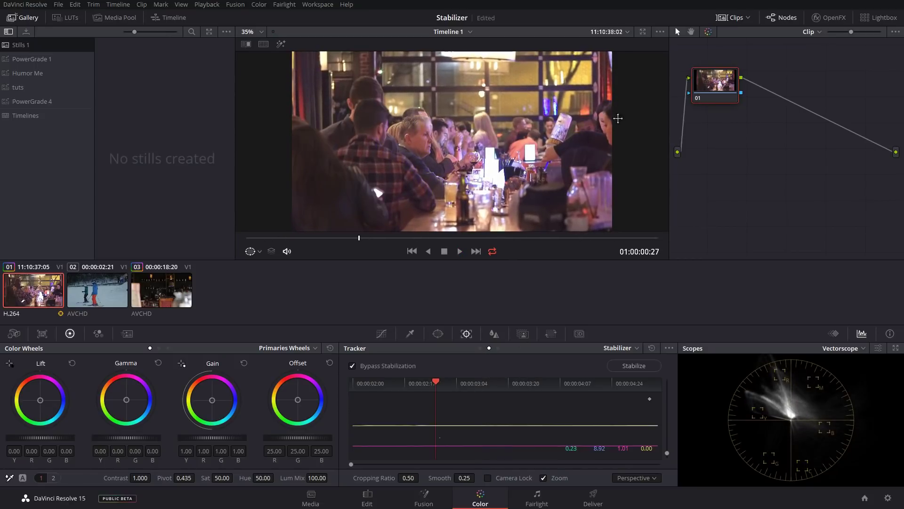
pyautogui.click(359, 368)
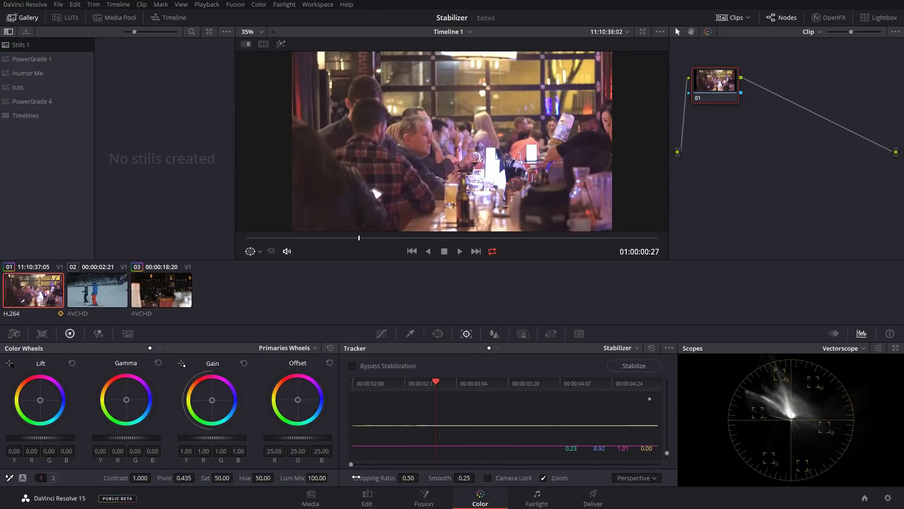
# - Turn the stabilizer's Zoom off to inspect frame edges, then fit the viewer and re-enable Zoom
pyautogui.click(545, 478)
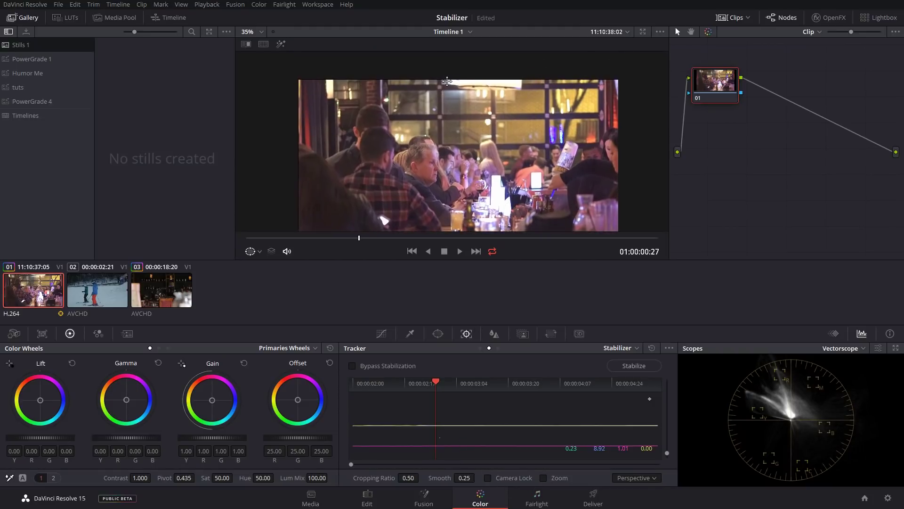
pyautogui.scroll(1, 447, 55)
pyautogui.scroll(3, 447, 54)
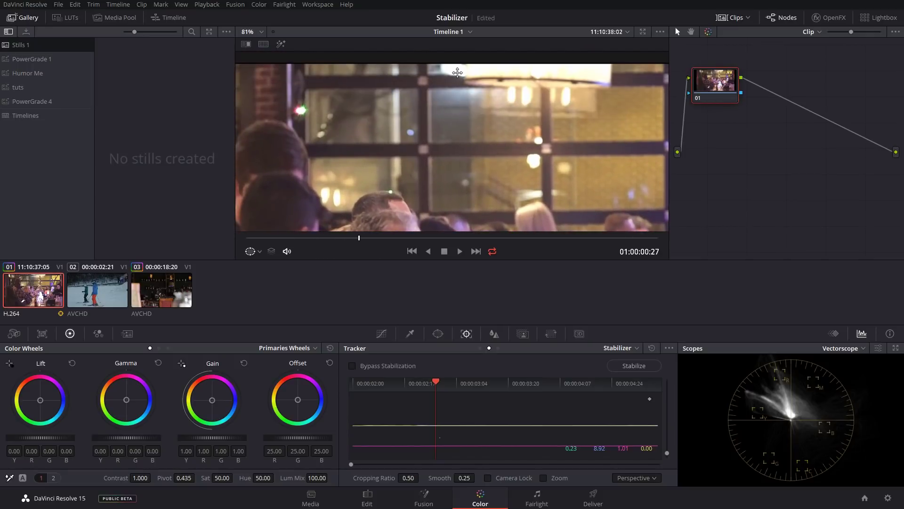
pyautogui.scroll(2, 455, 127)
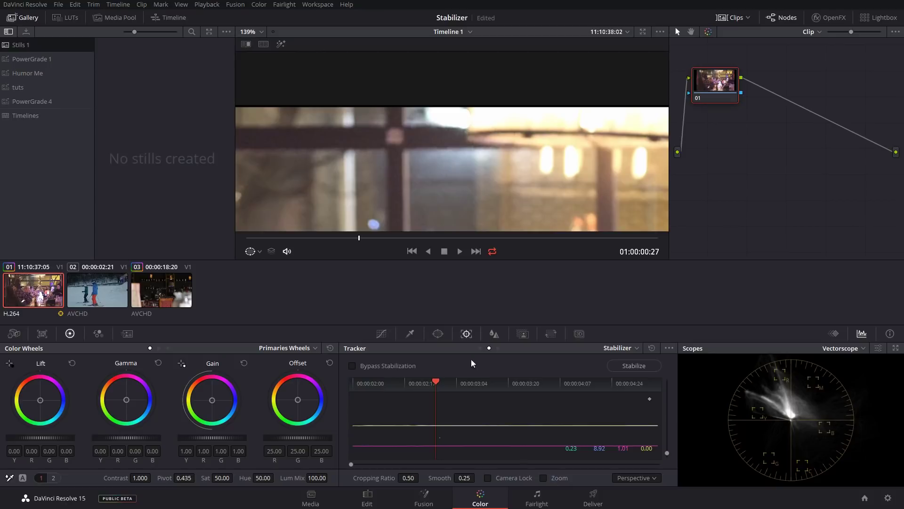
pyautogui.click(459, 251)
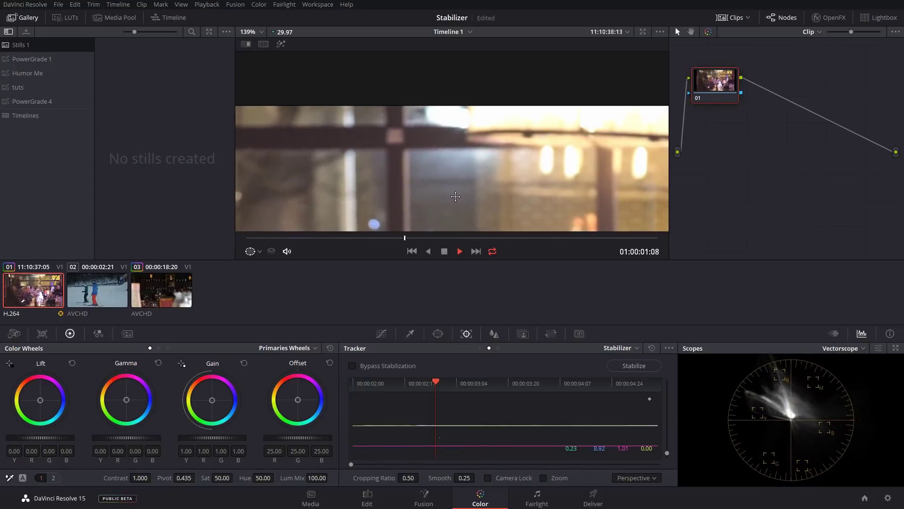
pyautogui.hotkey('shift', 'z')
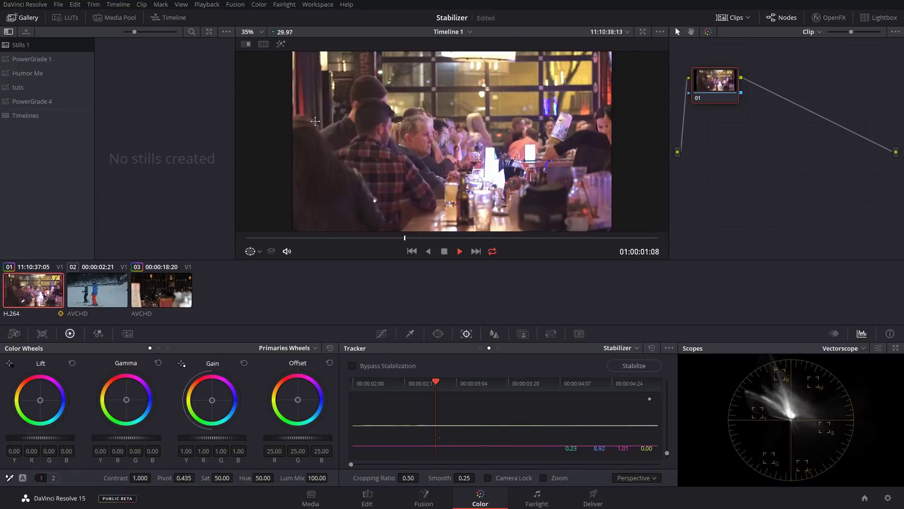
pyautogui.click(543, 477)
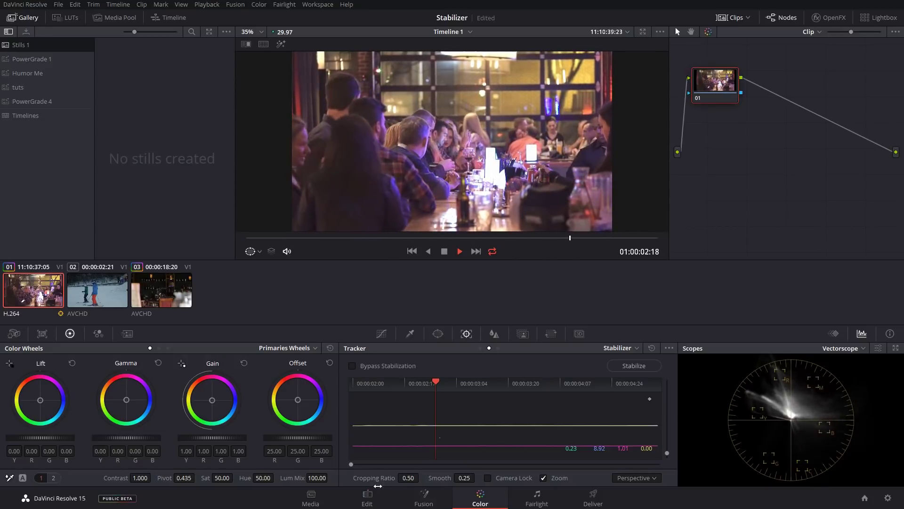
# - Select the ski clip (clip 02) and stabilize it with the Stabilizer
pyautogui.press('Down')
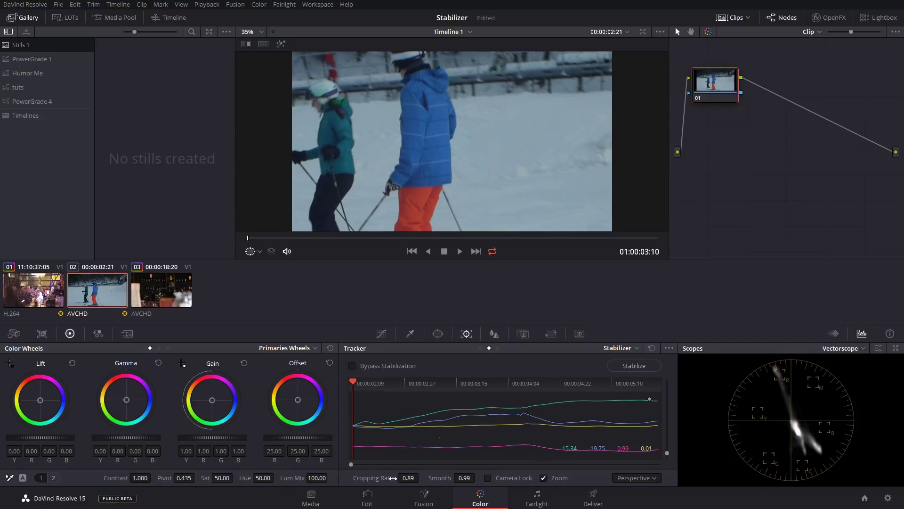
pyautogui.click(644, 366)
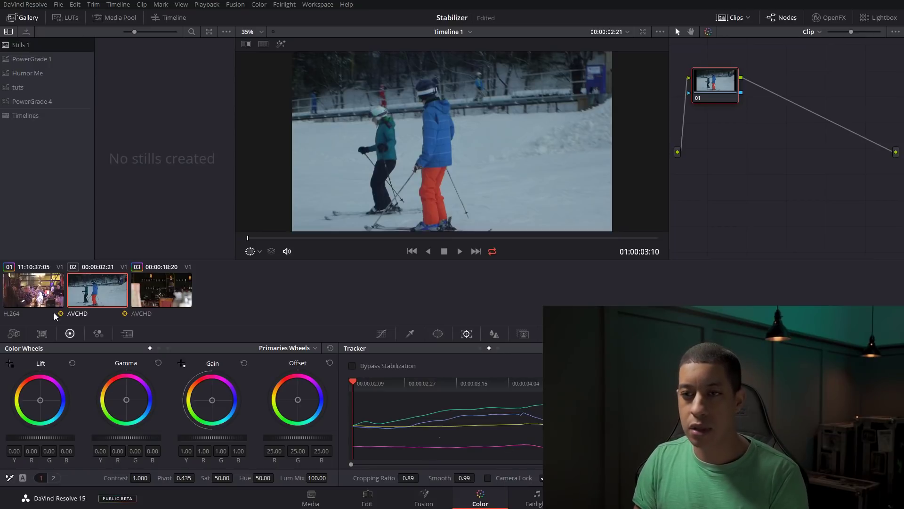
# - Play the bar clip (clip 01) with Camera Lock on, then turn Camera Lock off and replay
pyautogui.click(36, 297)
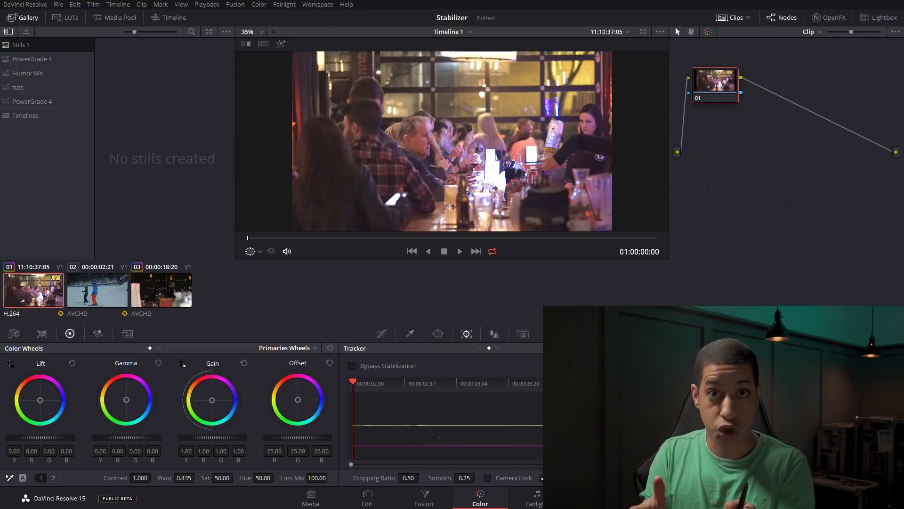
pyautogui.click(488, 478)
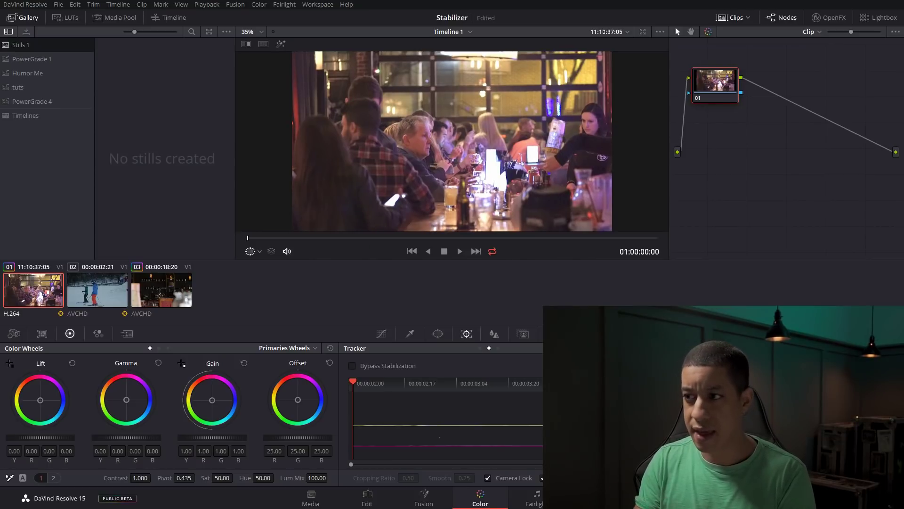
pyautogui.press('space')
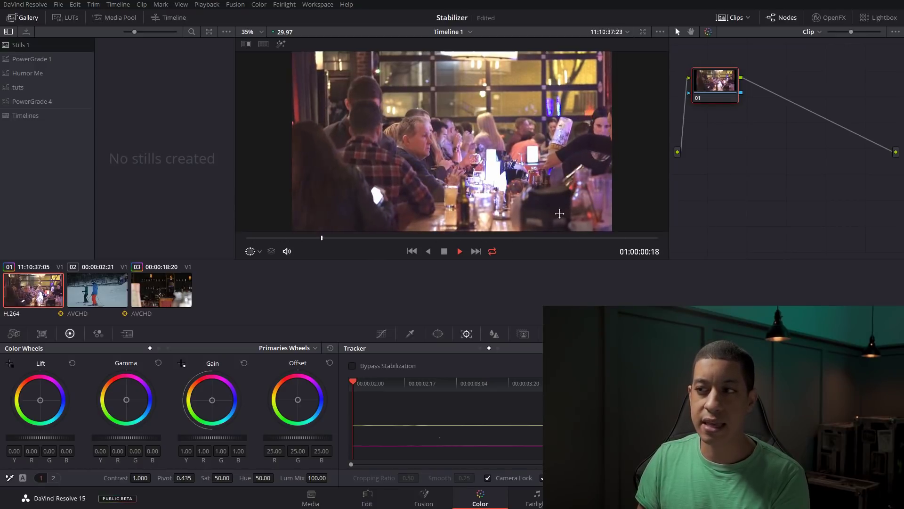
pyautogui.click(488, 478)
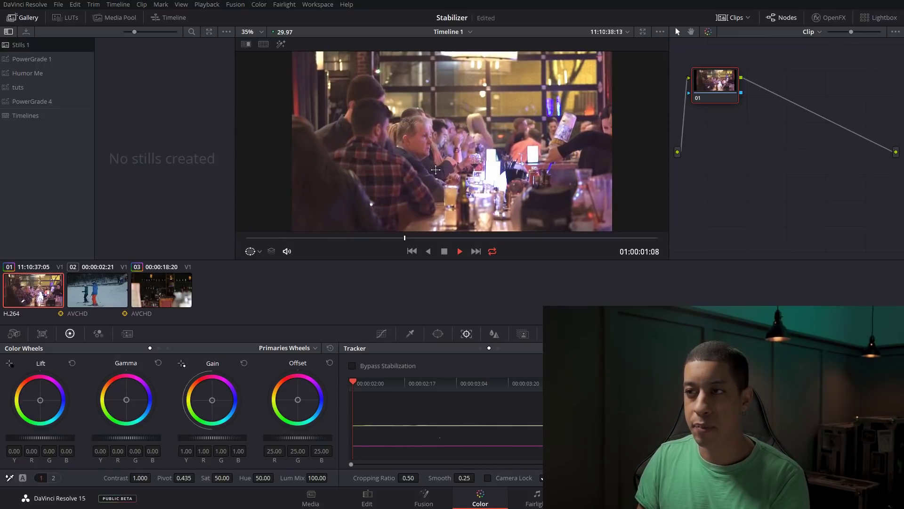
pyautogui.click(445, 251)
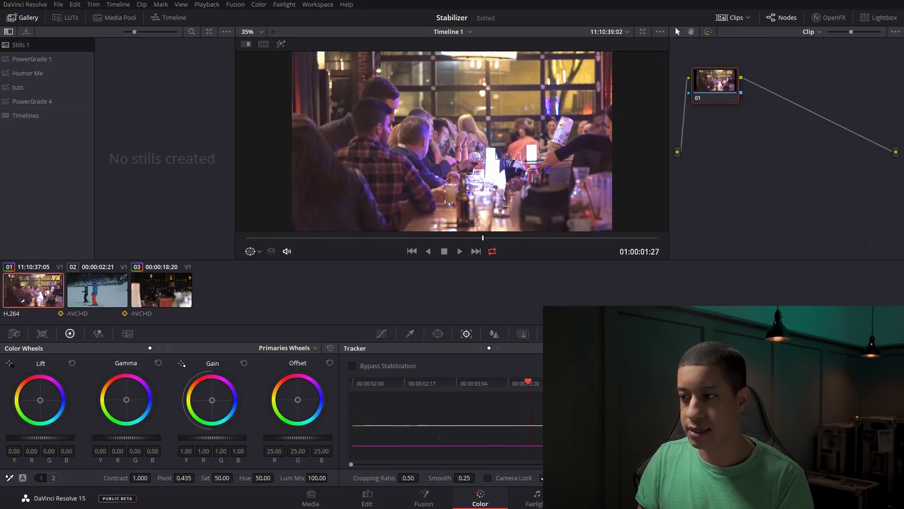
pyautogui.click(459, 251)
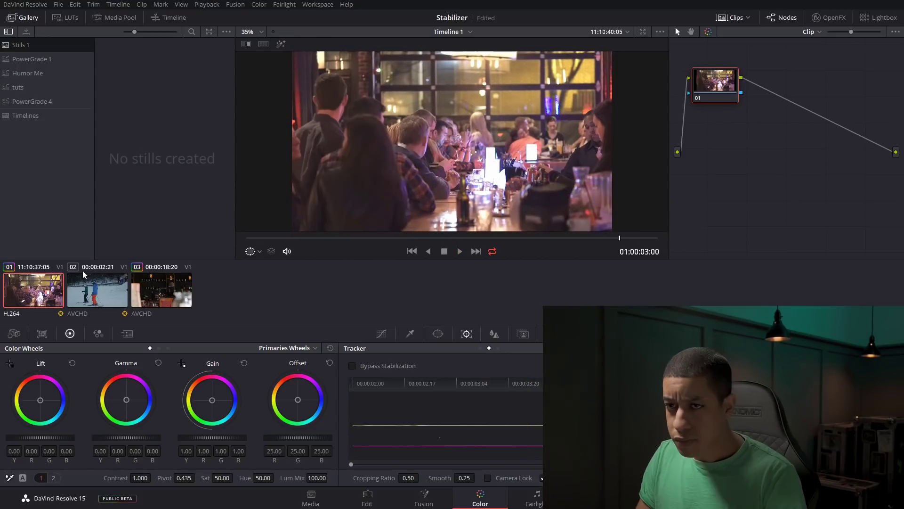
# - Select the ski clip (clip 02) and play it briefly
pyautogui.click(108, 301)
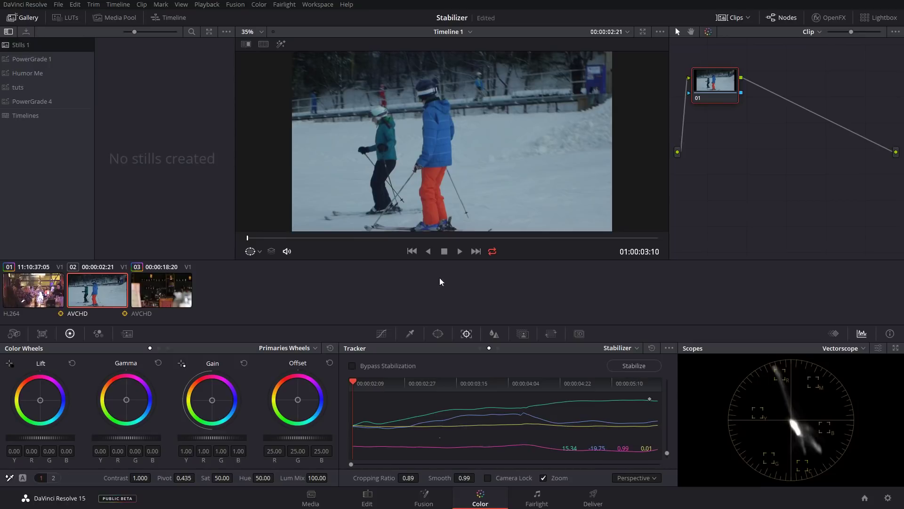
pyautogui.click(458, 252)
pyautogui.click(444, 250)
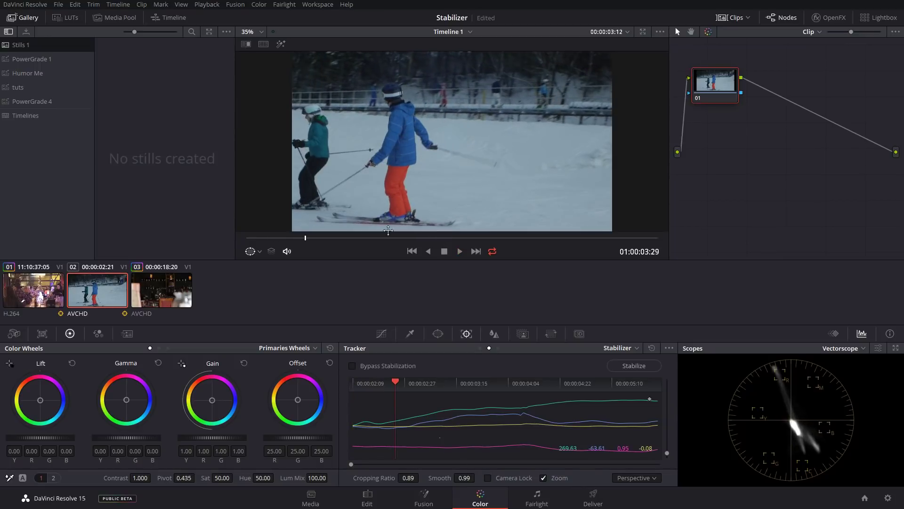
# - Step backward and forward through the ski clip's frames to inspect steadiness, then resume playback
pyautogui.press('Left')
pyautogui.press('Left')
pyautogui.press('Left')
pyautogui.press('Left')
pyautogui.press('Left')
pyautogui.press('Left')
pyautogui.press('Left')
pyautogui.press('Left')
pyautogui.press('Left')
pyautogui.press('Left')
pyautogui.press('Left')
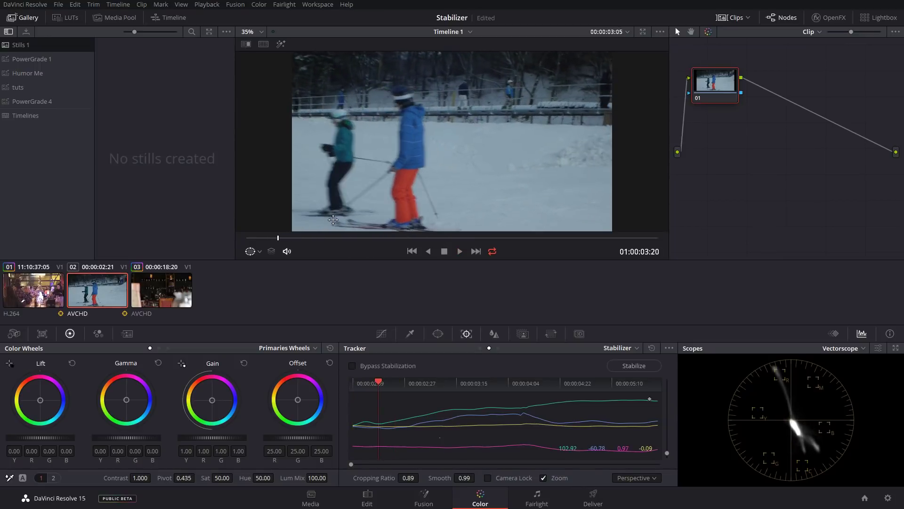
pyautogui.press('Left')
pyautogui.press('Left')
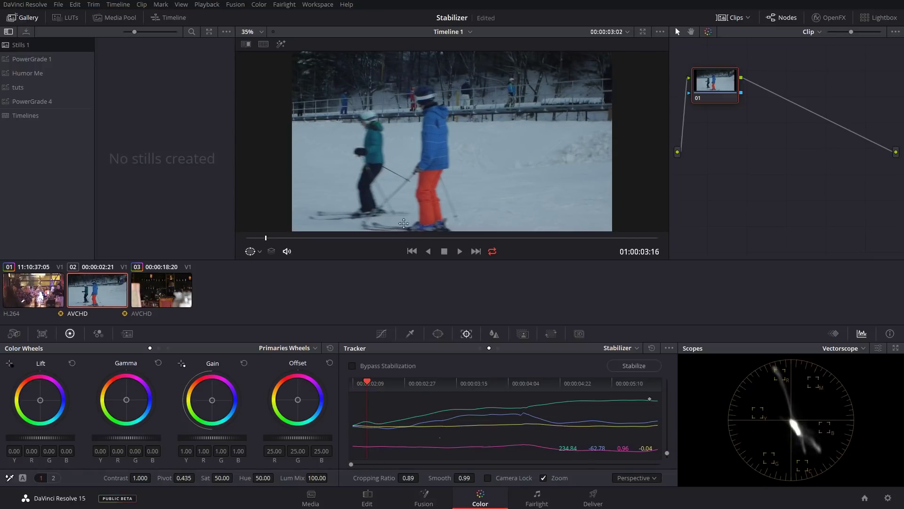
pyautogui.press('Left')
pyautogui.press('Left')
pyautogui.press('Right')
pyautogui.press('Right')
pyautogui.press('Right')
pyautogui.press('Right')
pyautogui.press('Right')
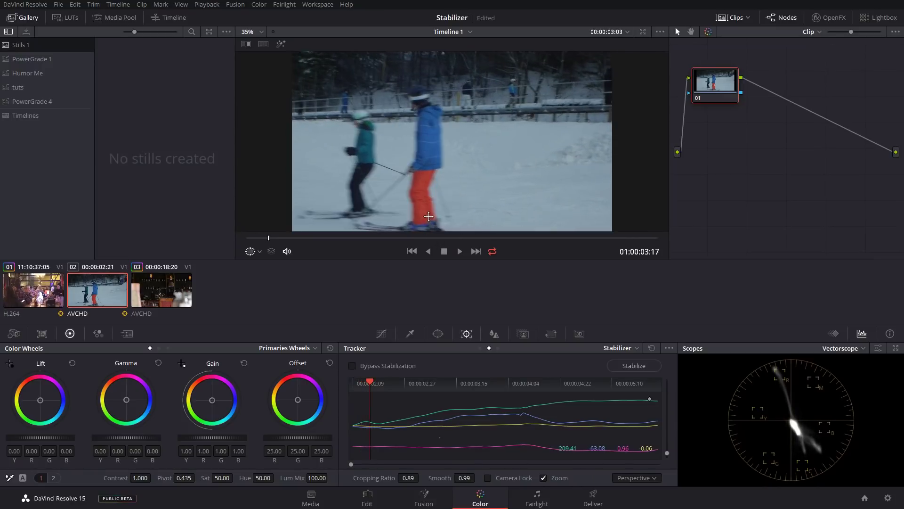
pyautogui.press('Right')
pyautogui.press('Right')
pyautogui.press('Right')
pyautogui.press('Right')
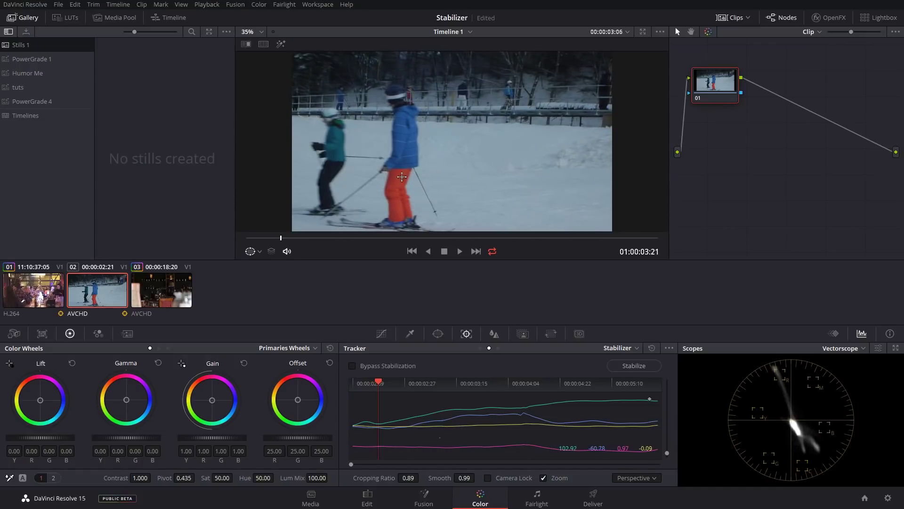
pyautogui.press('Right')
pyautogui.press('Right')
pyautogui.press('Right')
pyautogui.press('Right')
pyautogui.press('Right')
pyautogui.press('Right')
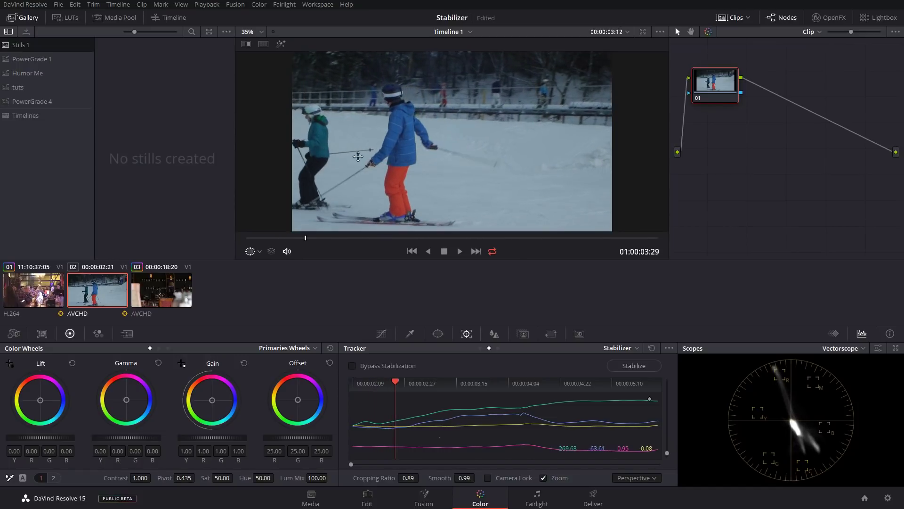
pyautogui.press('Left')
pyautogui.press('Left')
pyautogui.press('Left')
pyautogui.press('Right')
pyautogui.press('Right')
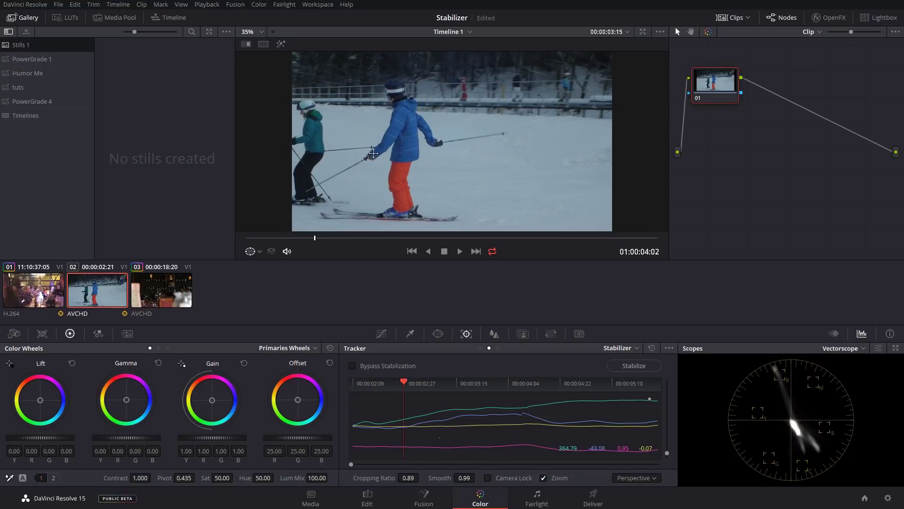
pyautogui.press('Left')
pyautogui.press('Left')
pyautogui.press('Left')
pyautogui.press('Left')
pyautogui.press('Left')
pyautogui.press('Left')
pyautogui.press('Left')
pyautogui.press('Left')
pyautogui.press('Left')
pyautogui.press('Left')
pyautogui.press('Left')
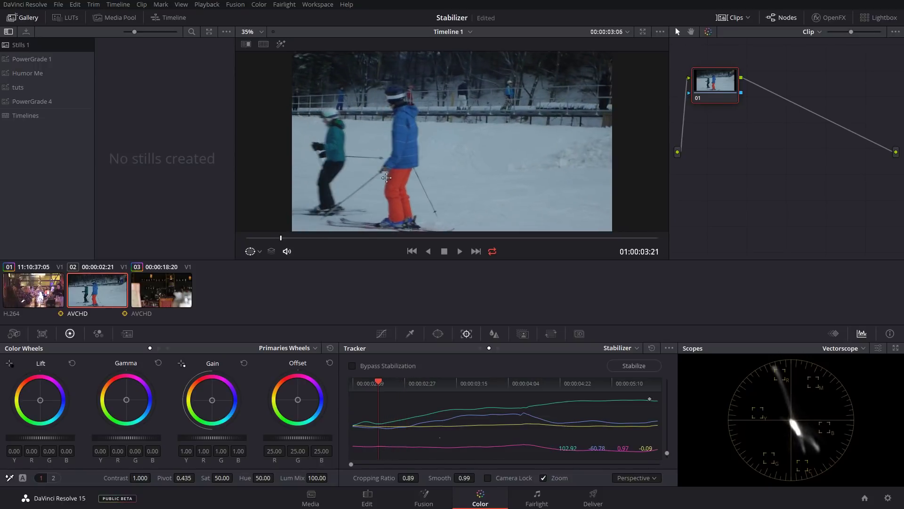
pyautogui.press('Left')
pyautogui.press('Left')
pyautogui.press('Left')
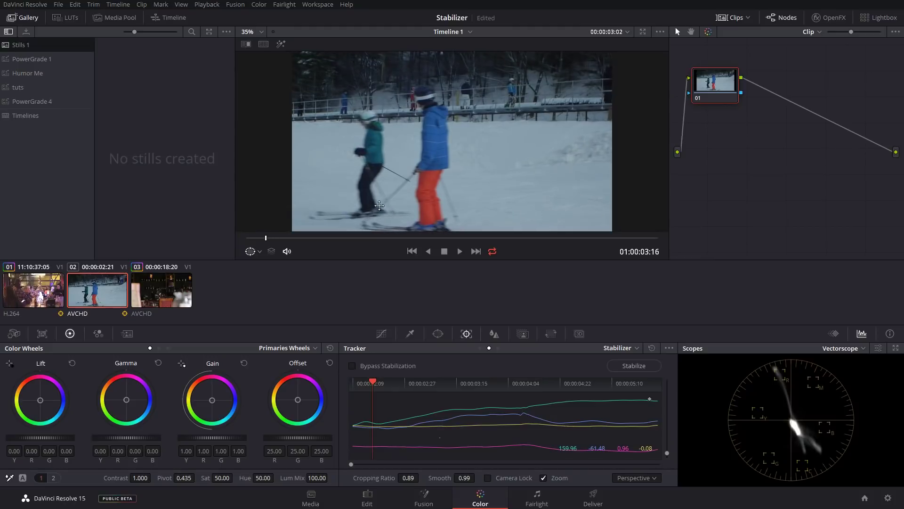
pyautogui.press('space')
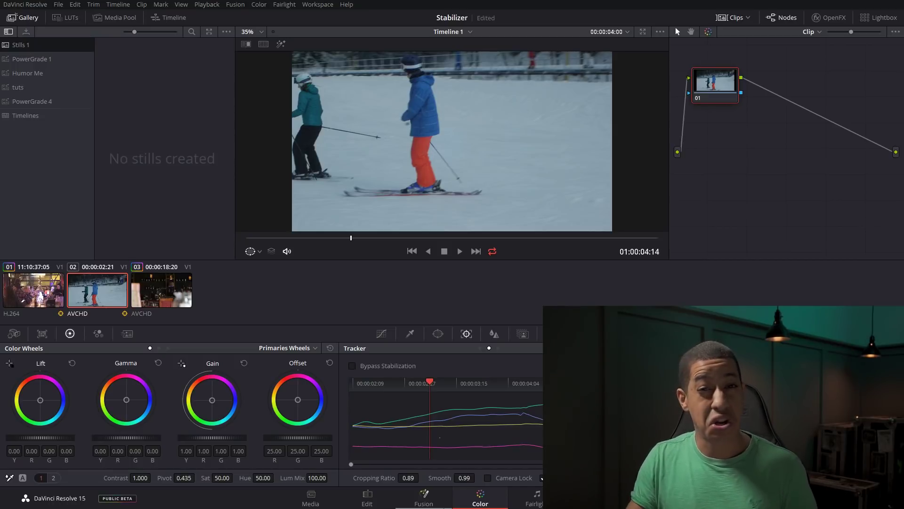
pyautogui.press('space')
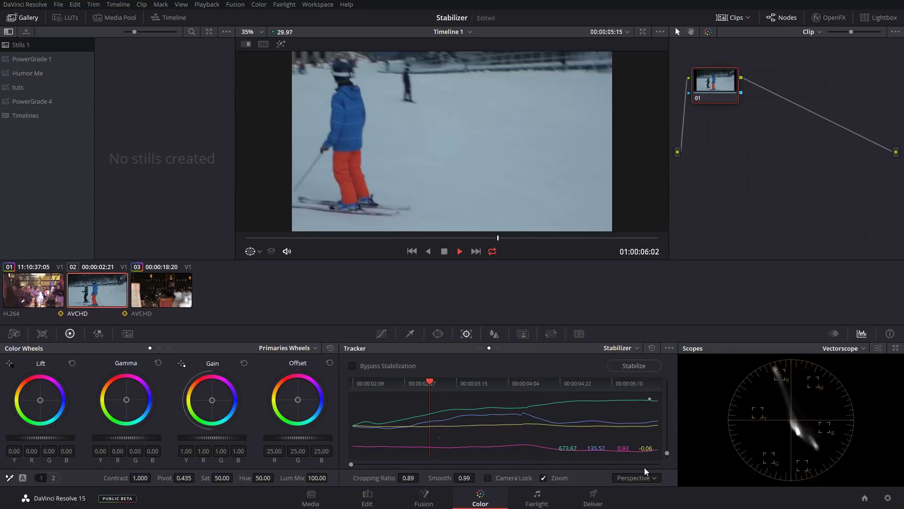
# - Open the stabilization motion type list to choose Perspective for the ski clip
pyautogui.click(634, 478)
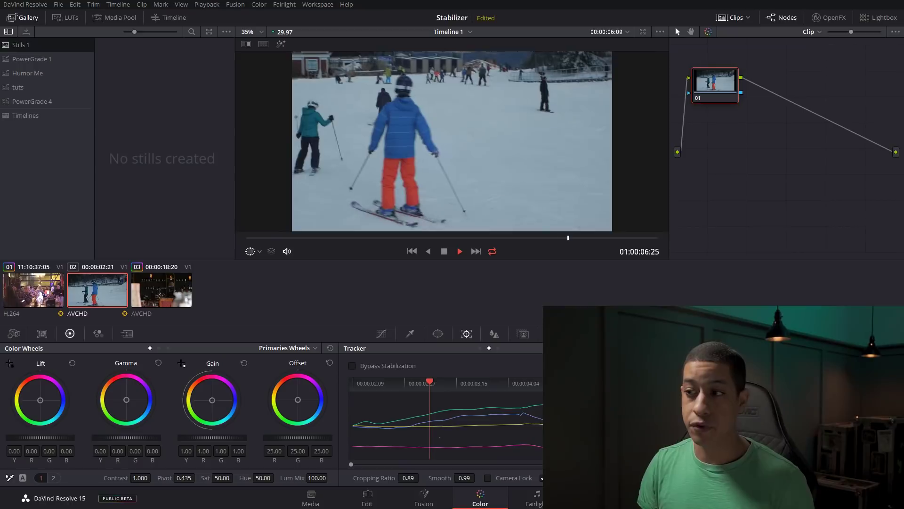
# - Stop the ski clip, switch the Tracker to Classic Stabilizer, and return to the clip's start
pyautogui.click(693, 314)
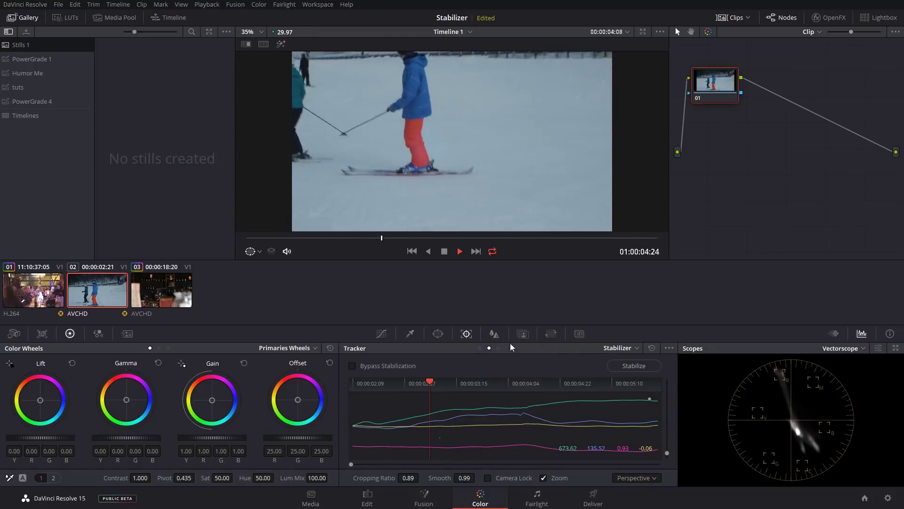
pyautogui.click(444, 252)
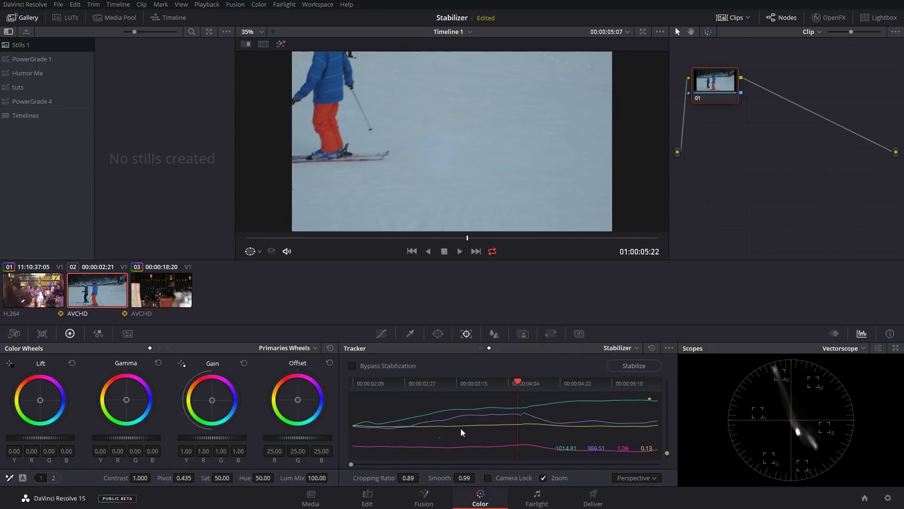
pyautogui.click(669, 351)
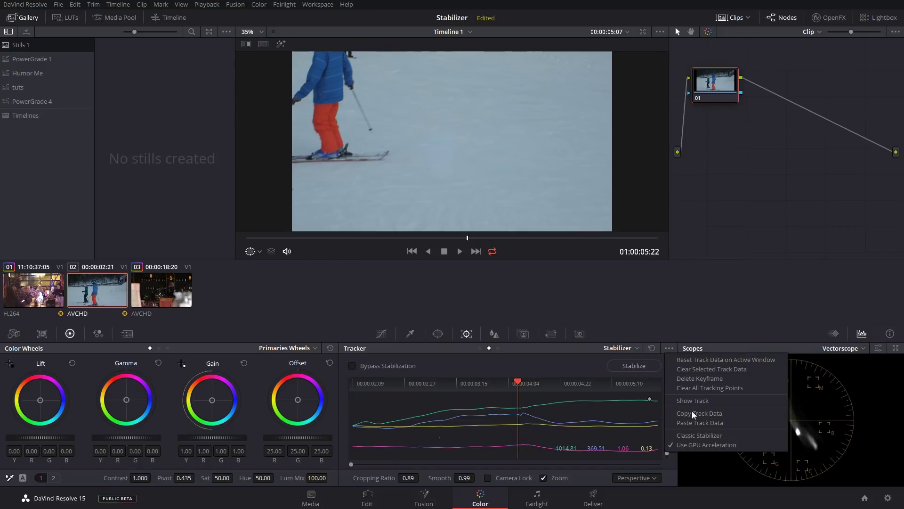
pyautogui.click(691, 436)
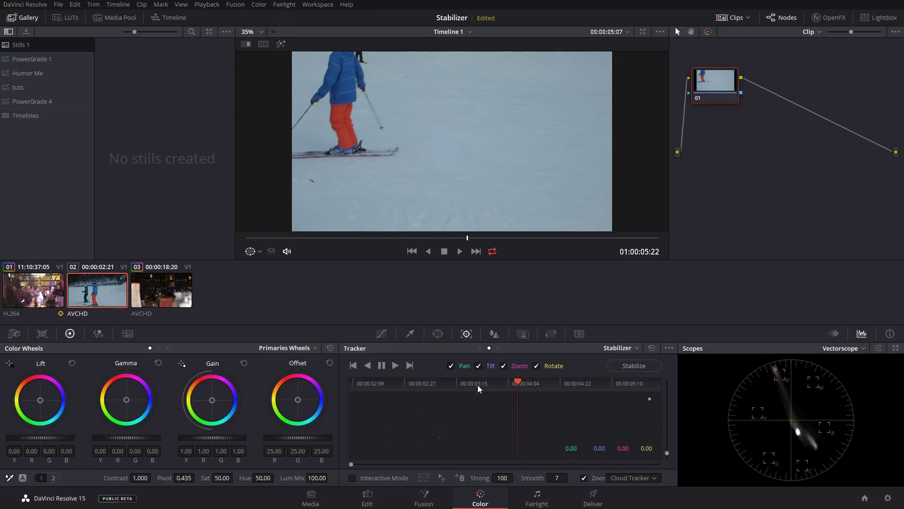
pyautogui.moveTo(518, 382); pyautogui.dragTo(354, 382)
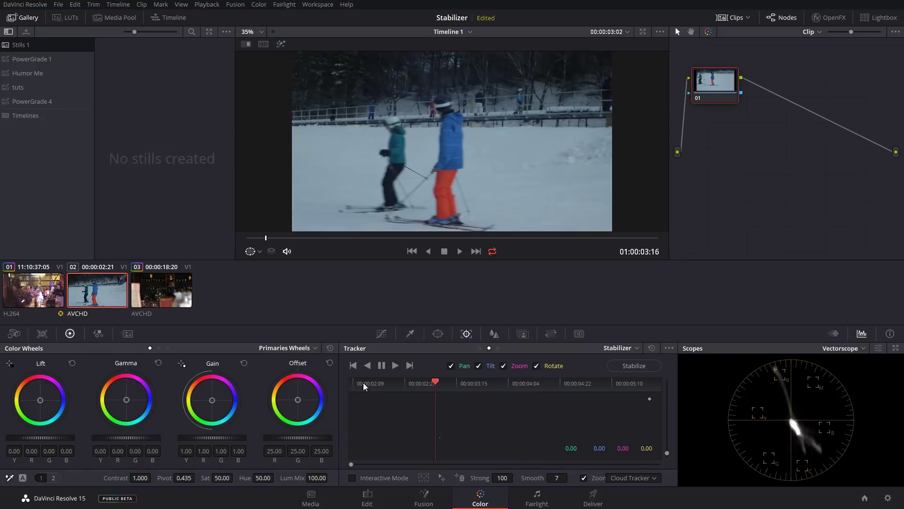
# - Track the ski clip forward, raise Strong to 113 with Smooth 17, and stabilize it
pyautogui.click(396, 366)
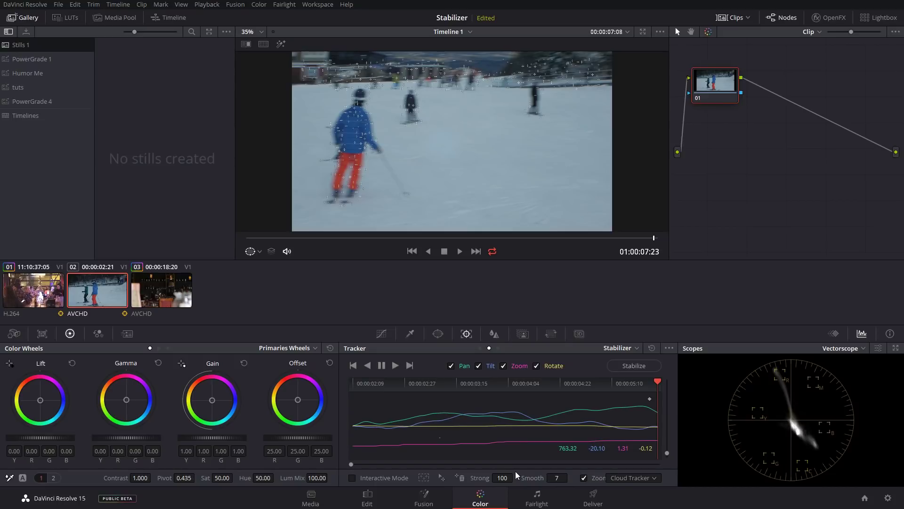
pyautogui.moveTo(520, 470); pyautogui.dragTo(517, 477)
pyautogui.click(627, 366)
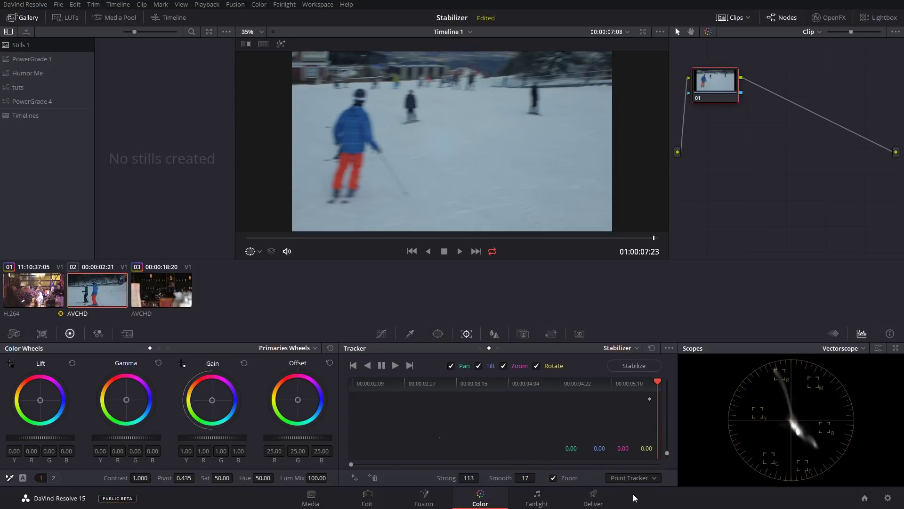
# - Turn on the OpenFX Overlay in the viewer to display tracking points
pyautogui.click(252, 252)
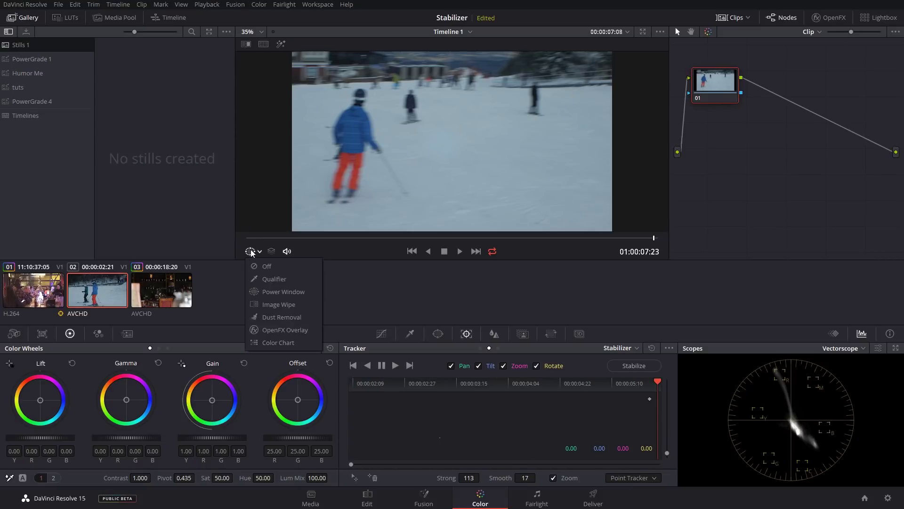
pyautogui.click(284, 330)
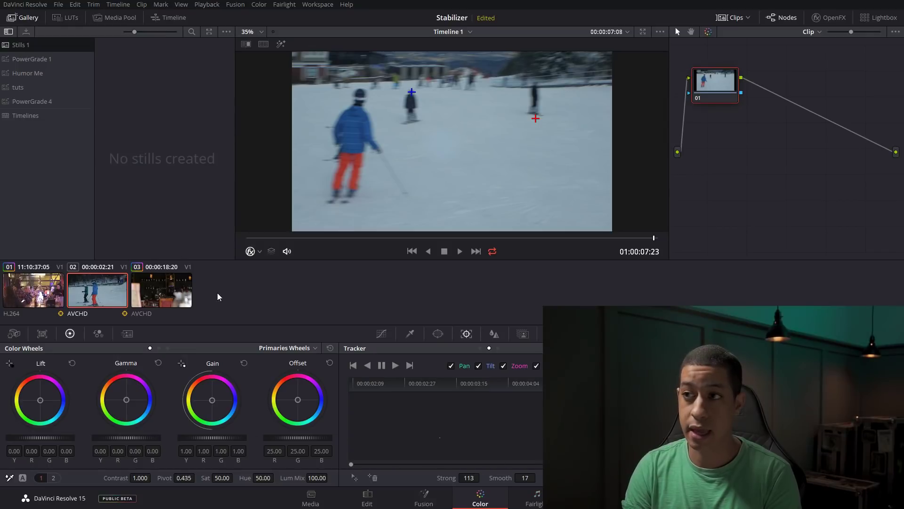
# - Select clip 03, the bar shot, and play its shaky handheld footage through
pyautogui.press('Down')
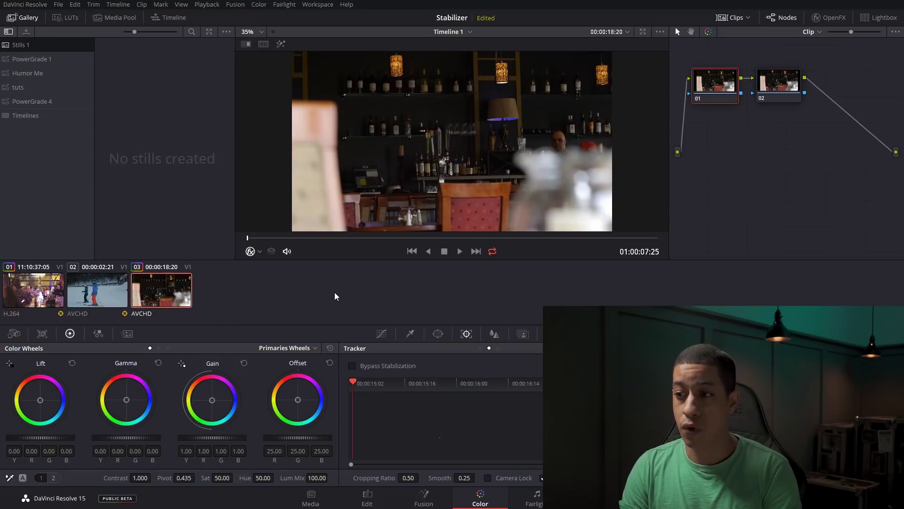
pyautogui.click(461, 253)
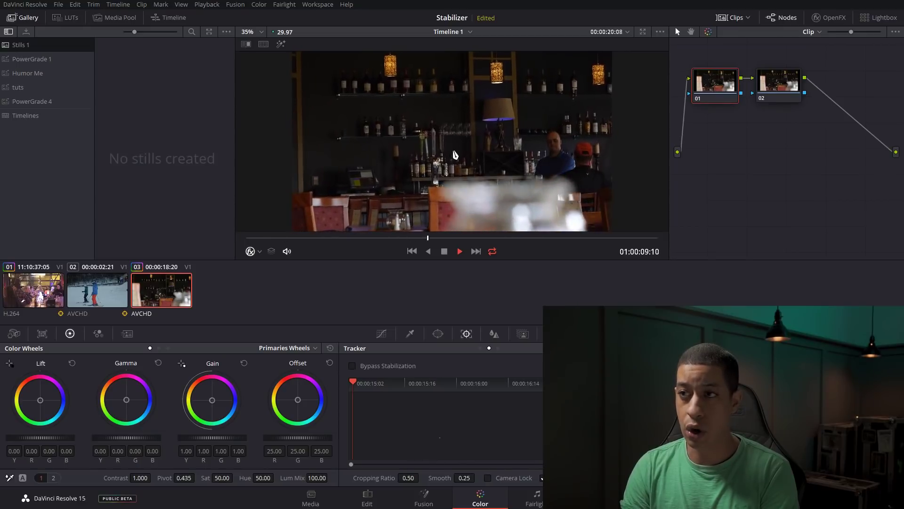
pyautogui.click(444, 251)
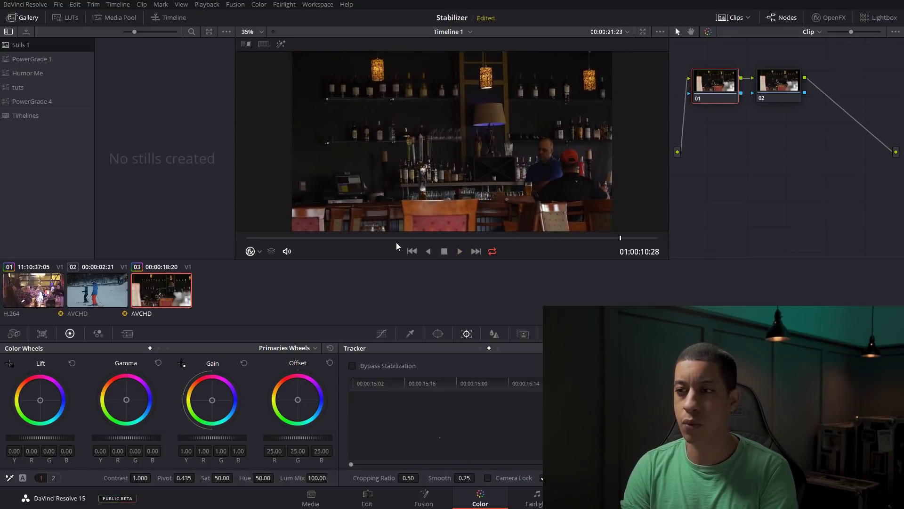
pyautogui.moveTo(373, 238); pyautogui.dragTo(263, 241)
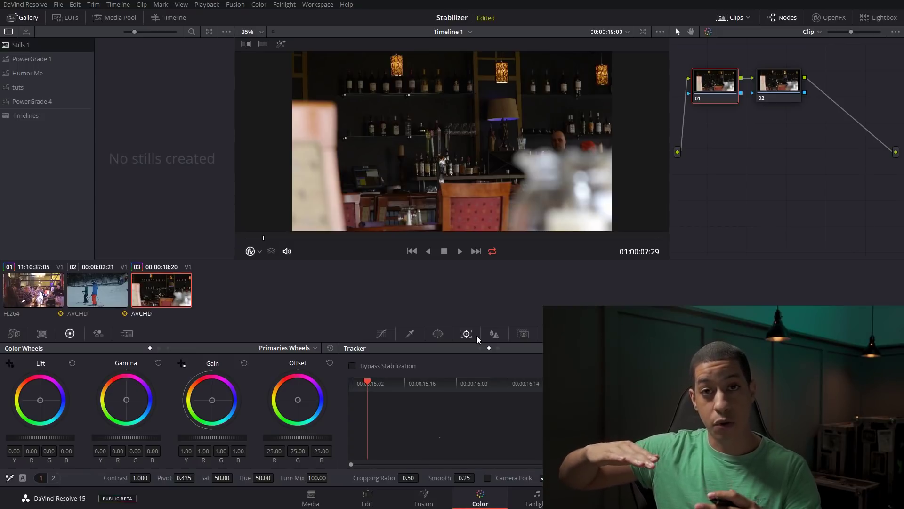
pyautogui.press('space')
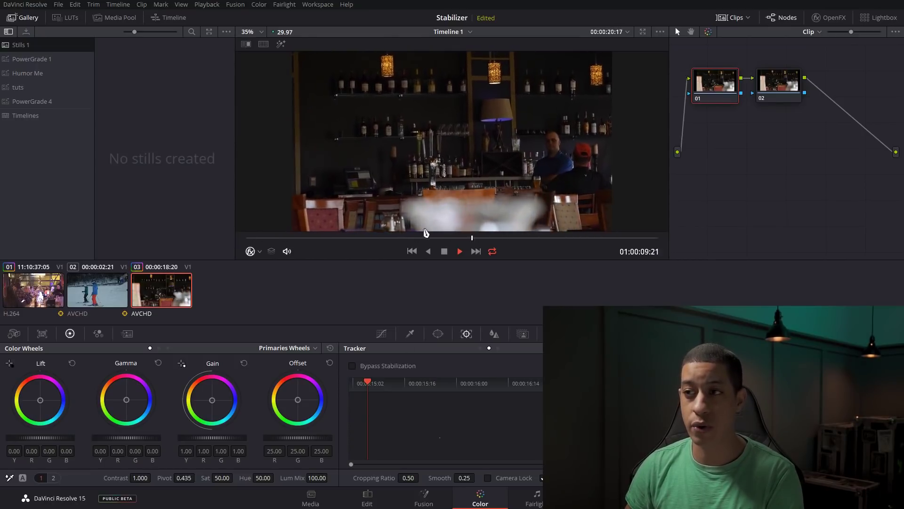
pyautogui.press('space')
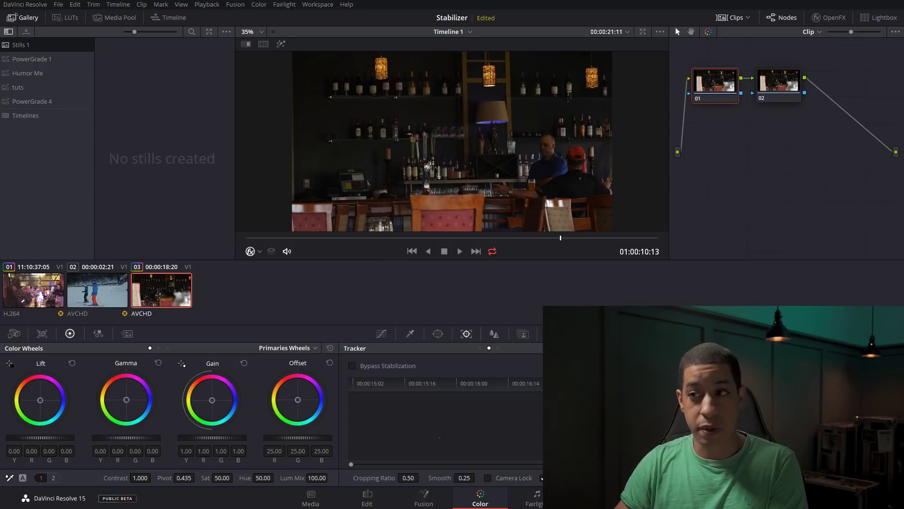
# - Replay an earlier stretch of the bar clip, briefly check the skier clip, then return
pyautogui.moveTo(413, 237); pyautogui.dragTo(360, 238)
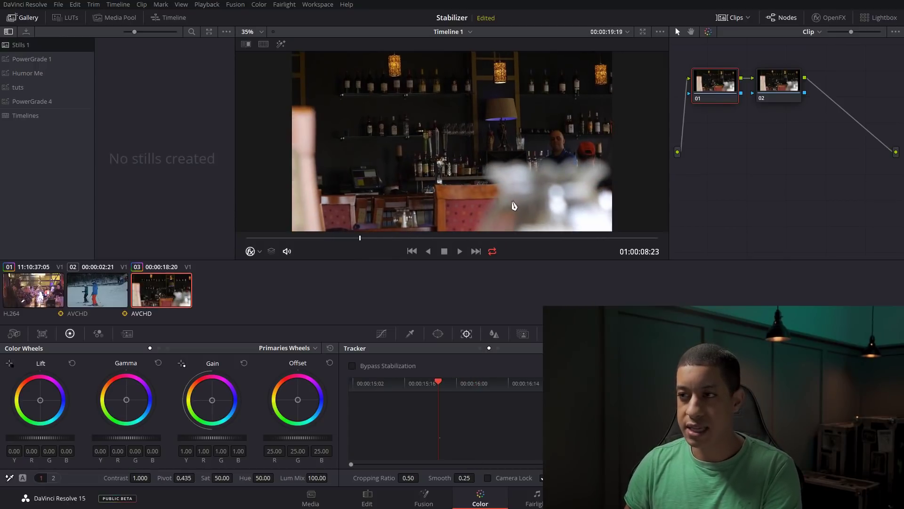
pyautogui.click(311, 237)
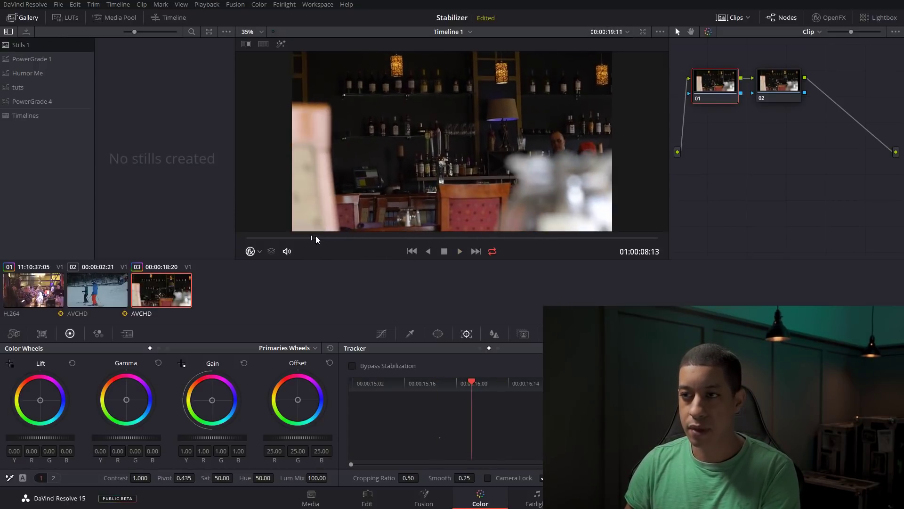
pyautogui.press('space')
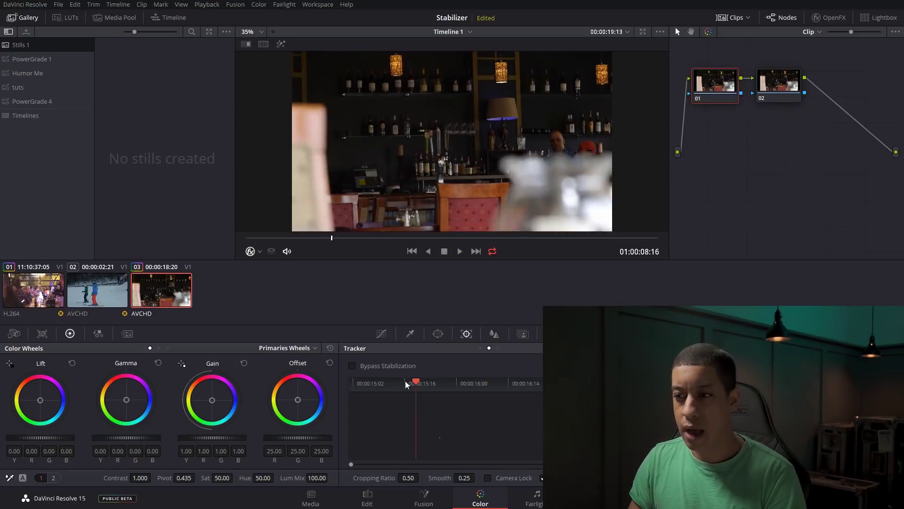
pyautogui.press('Up')
pyautogui.click(185, 295)
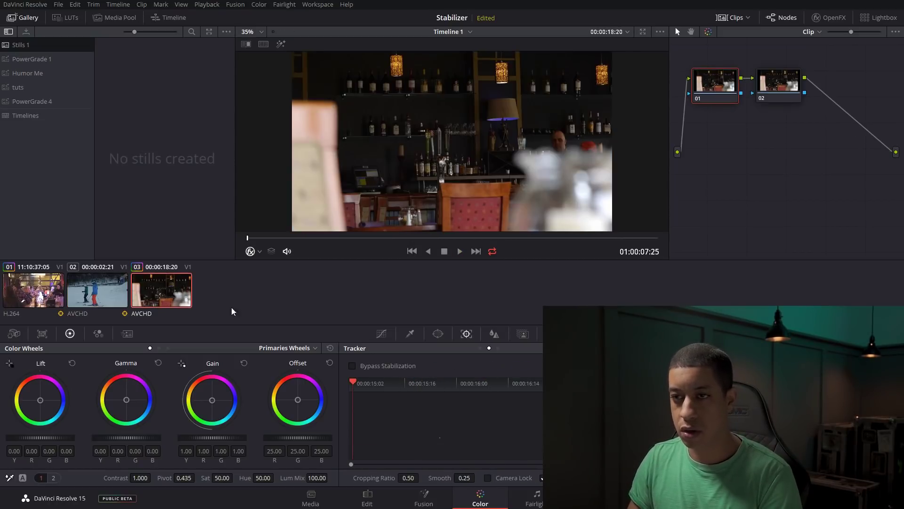
# - Run Stabilize on the bar clip in Stabilizer mode, Cropping Ratio 0.50, Smooth 0.25
pyautogui.click(634, 365)
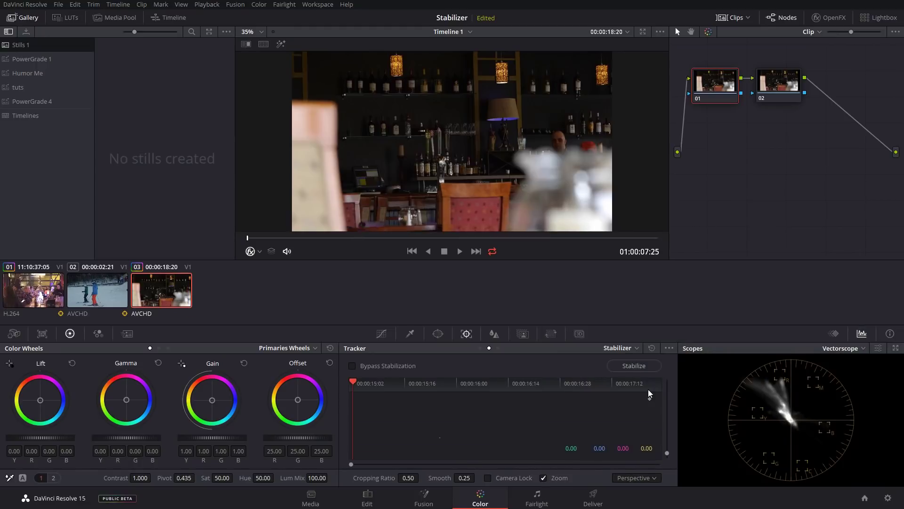